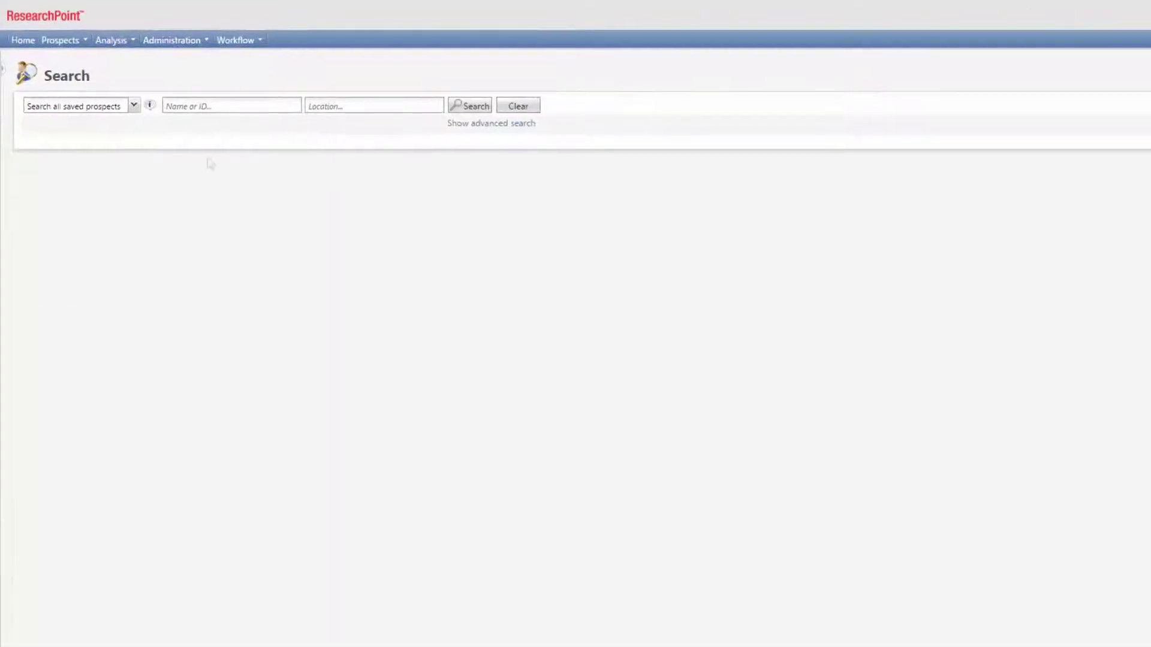
Search saved prospects by the prospect's full name.
left_click(206, 109)
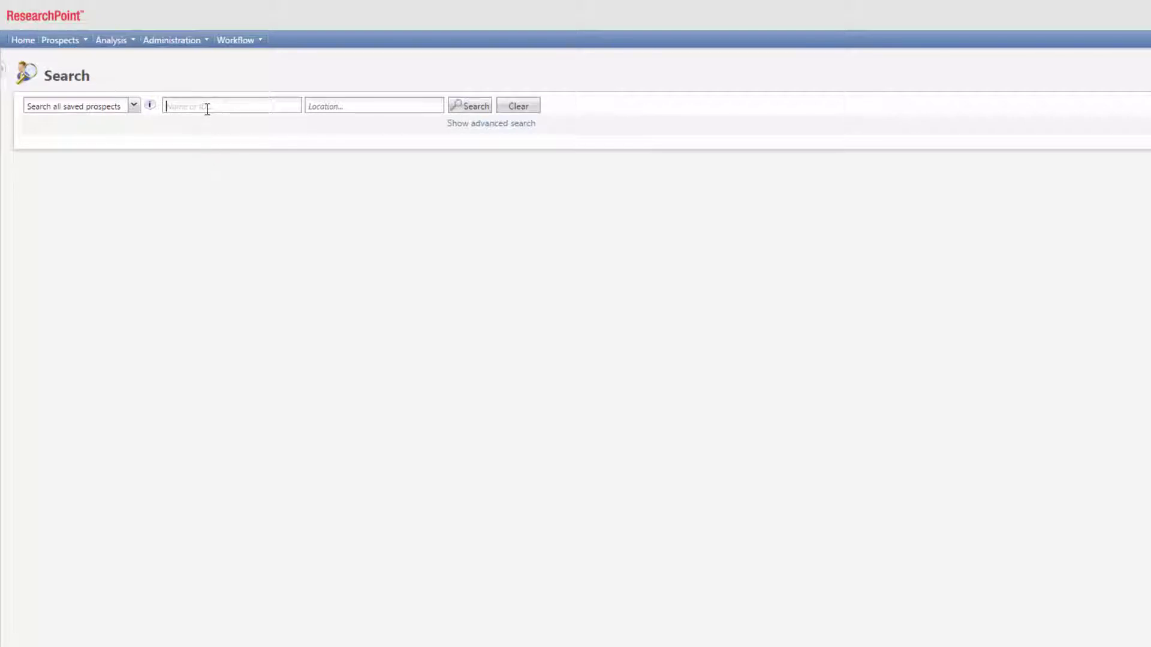
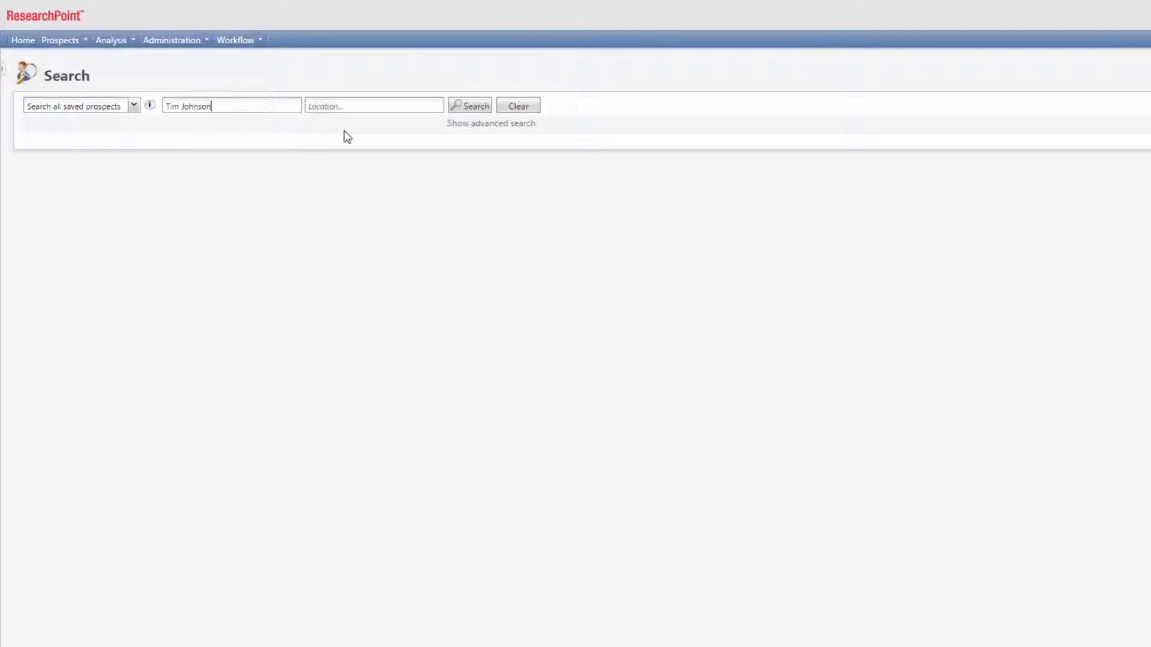
left_click(454, 113)
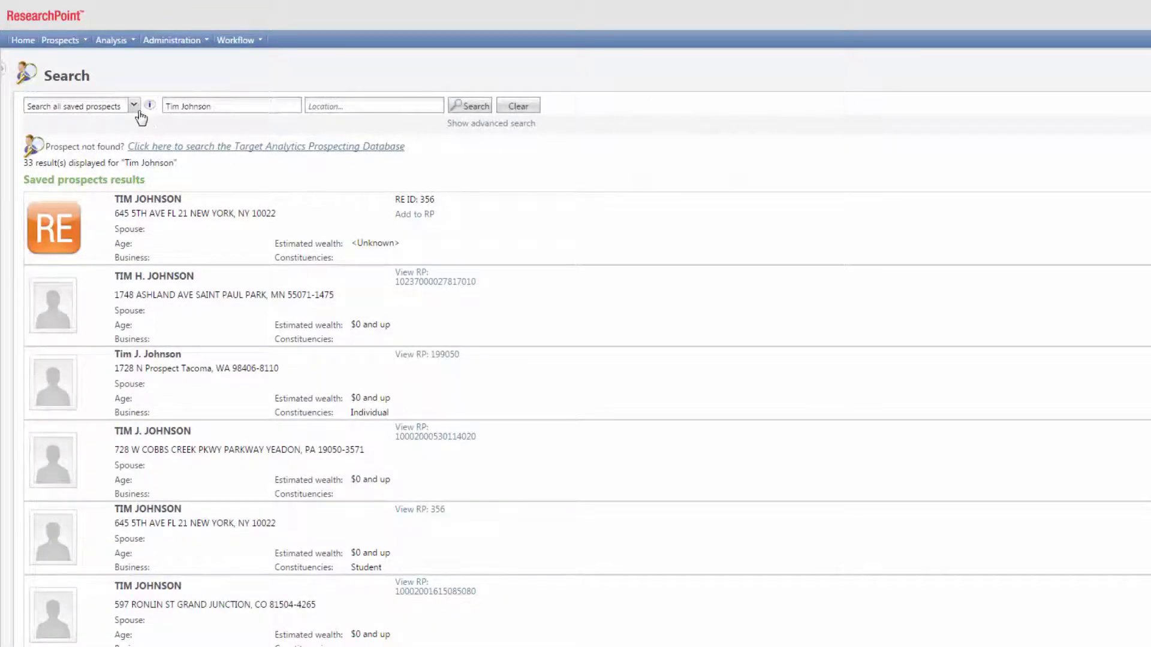
Leave the search scope unchanged and rerun the search limited to Kentucky, which finds nothing.
left_click(134, 107)
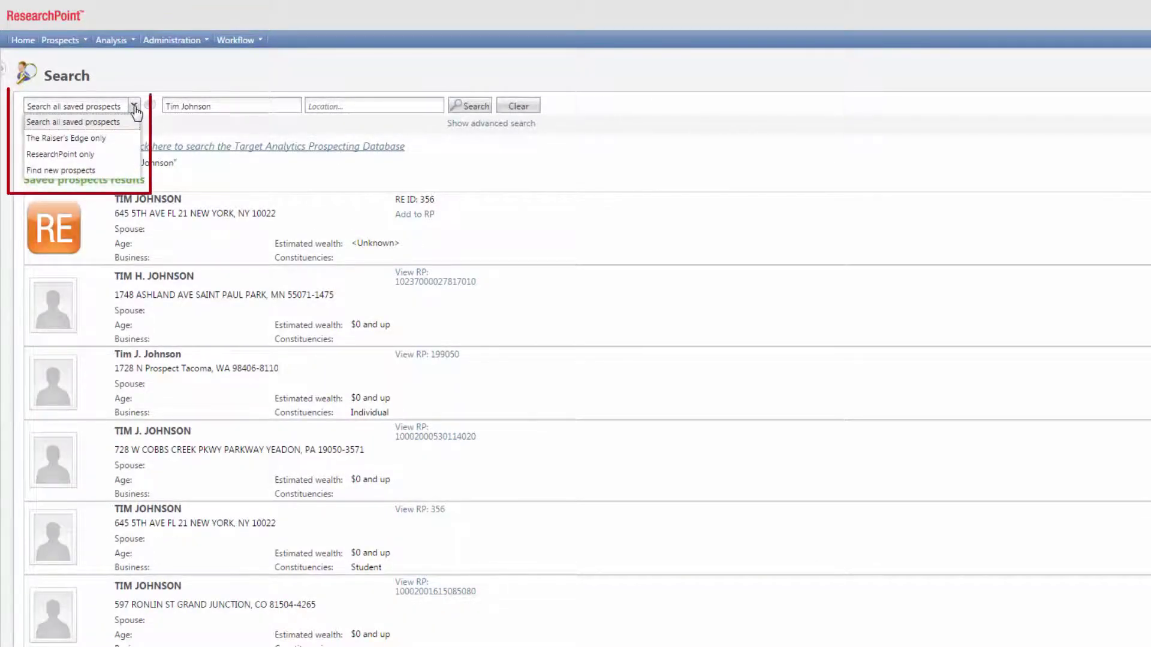
left_click(135, 107)
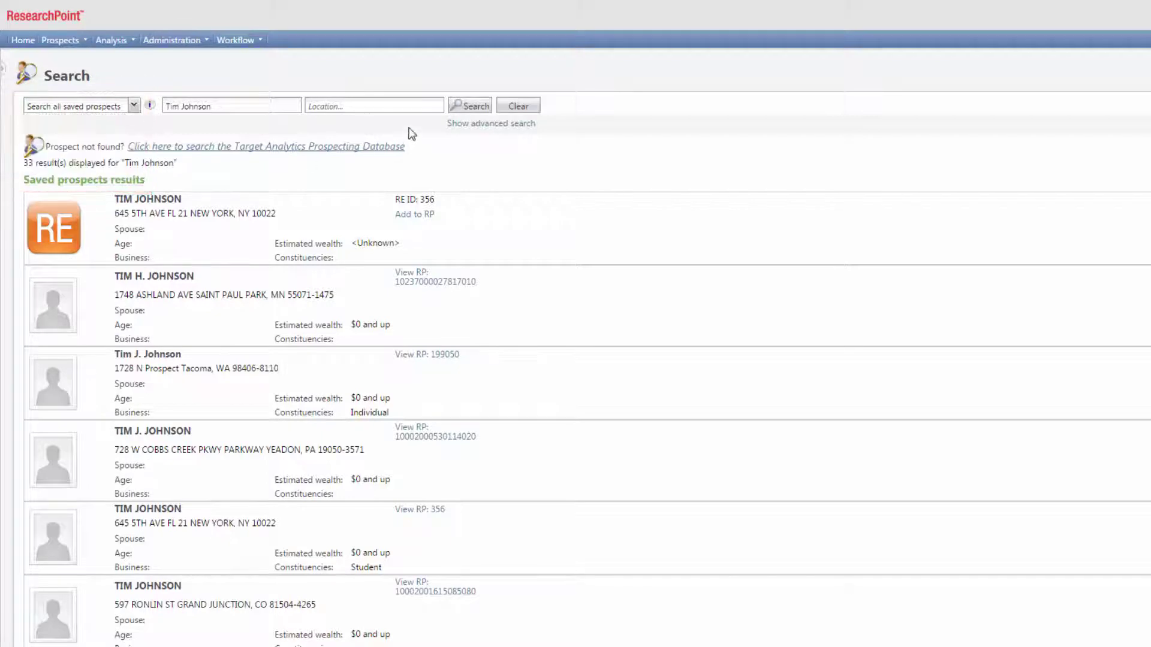
left_click(396, 109)
type("Kentucky")
left_click(489, 110)
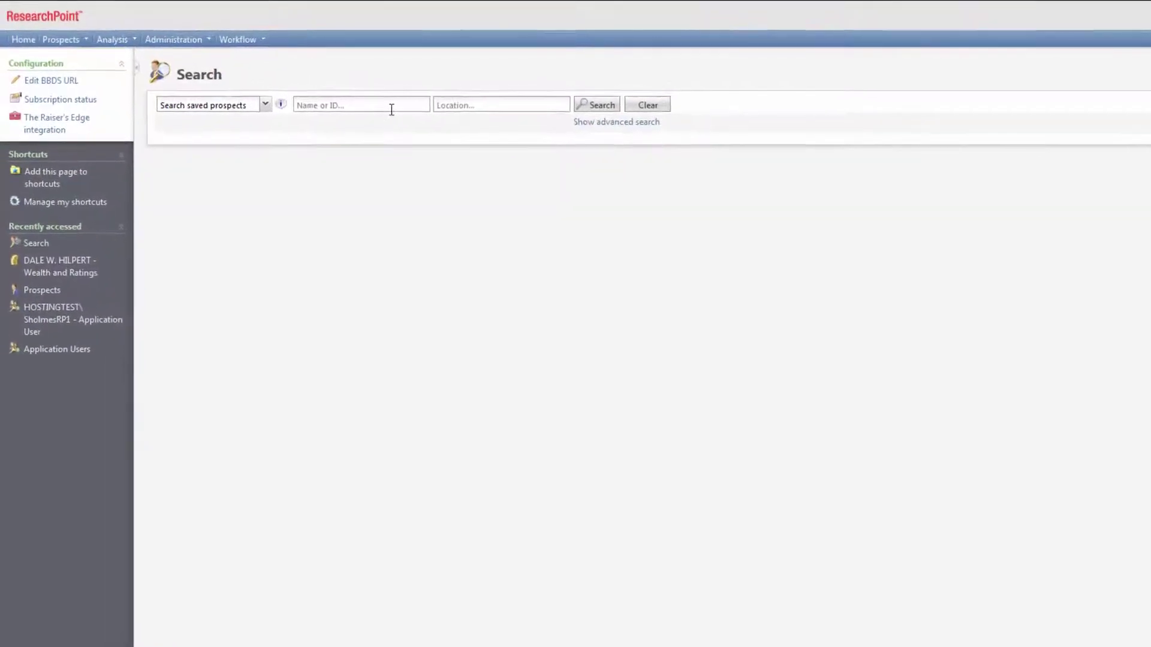
Search for the prospect's name in ZIP 68131, then switch to the Target Analytics Prospecting Database results.
left_click(391, 108)
type("War")
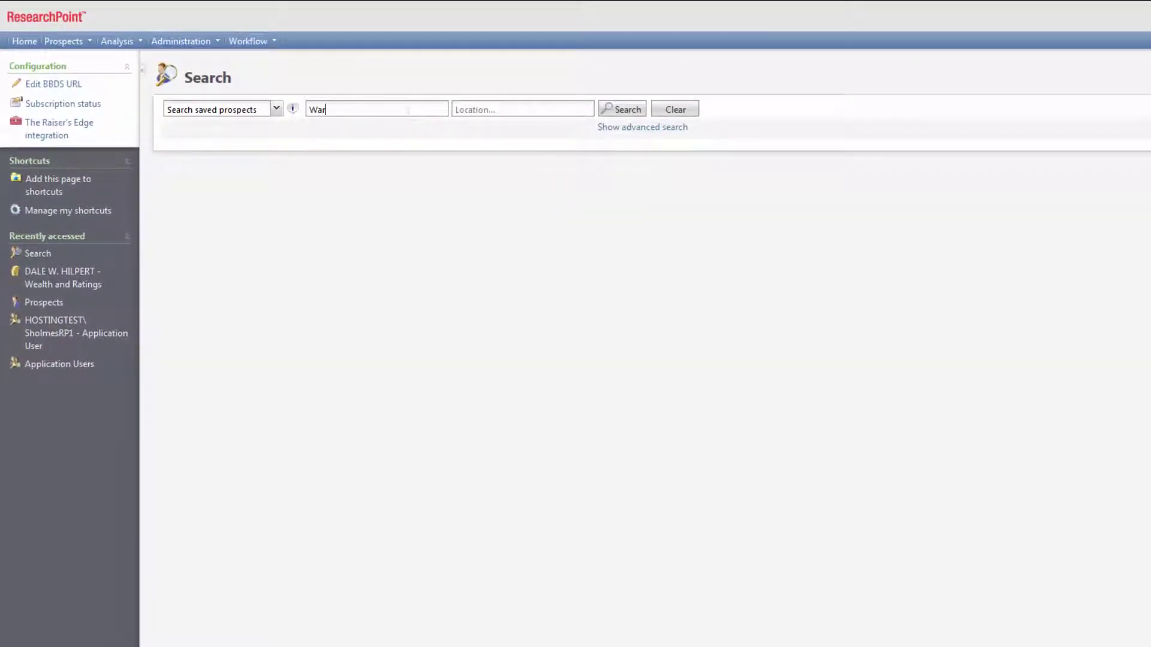
type("ren Buffett")
key("Tab")
type("68131")
left_click(617, 112)
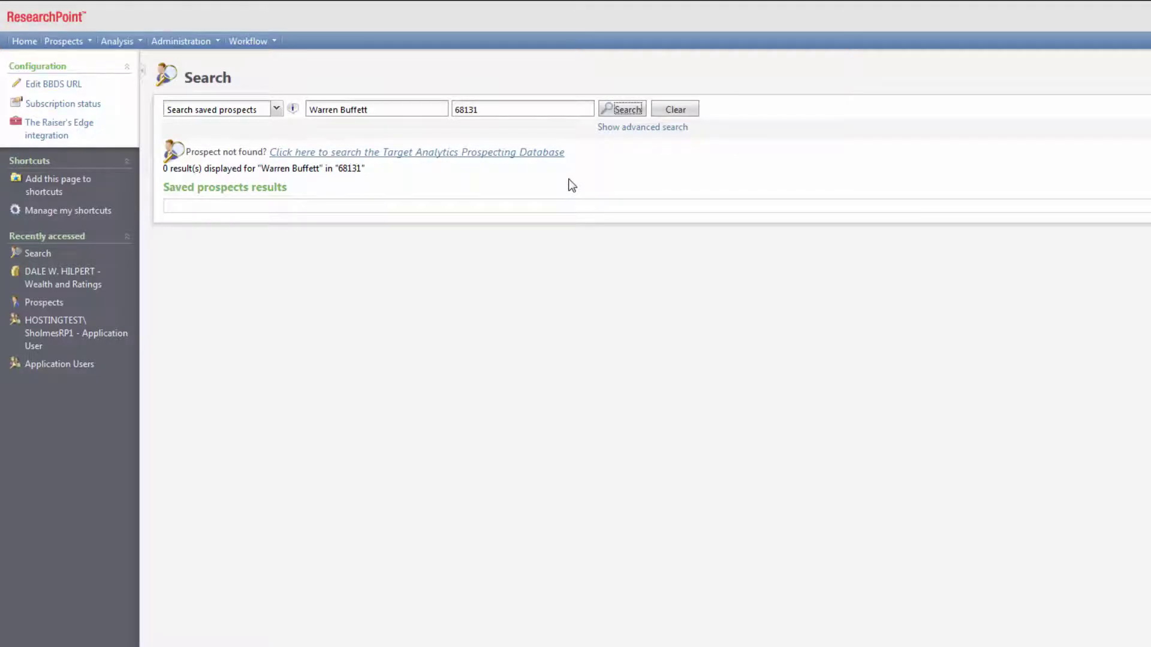
left_click(538, 153)
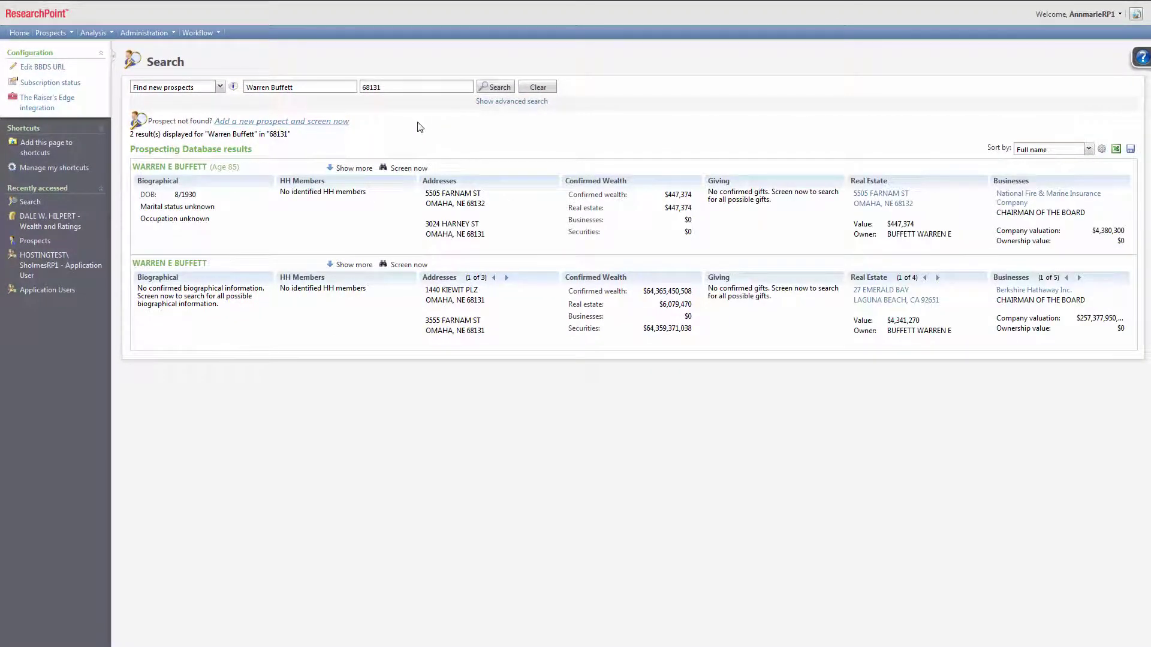
Expand Show more on both database matches to reveal securities and demographic details.
left_click(344, 169)
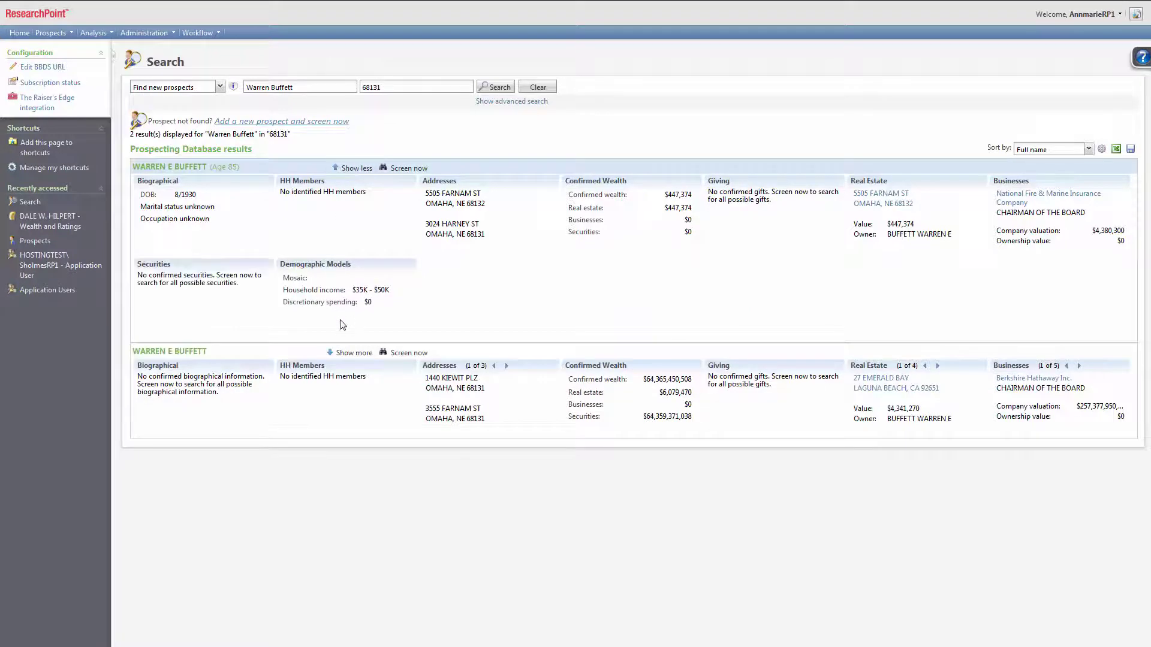
left_click(349, 353)
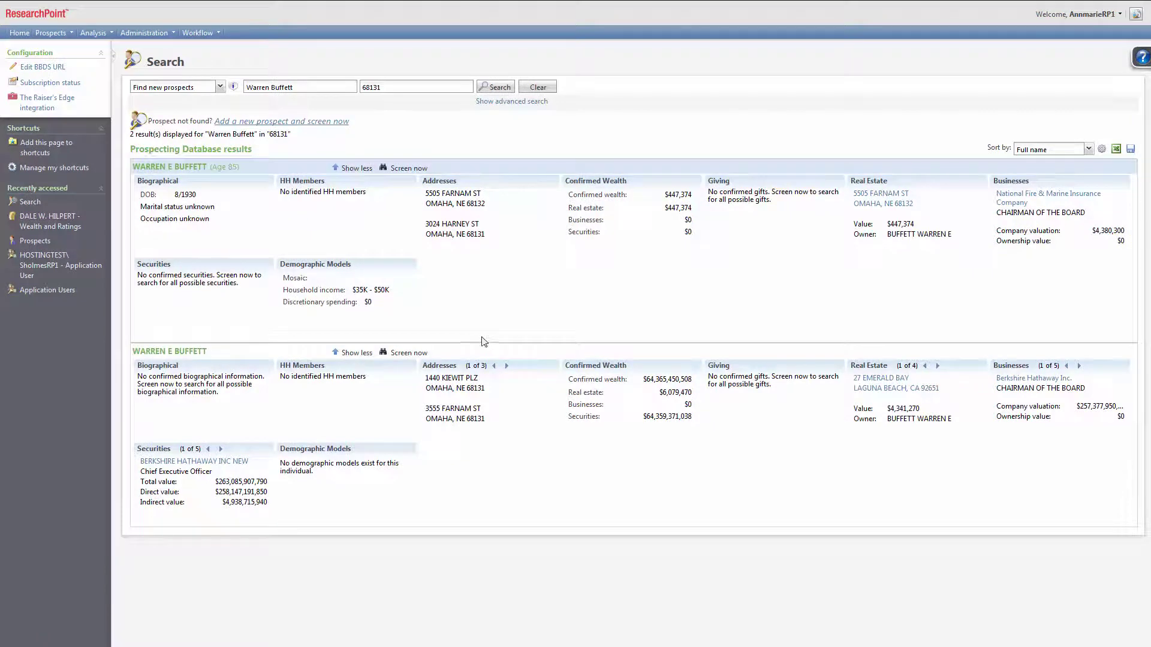
Screen the second match with the first listed primary address and Berkshire Hathaway Inc. as primary business, then save.
left_click(410, 353)
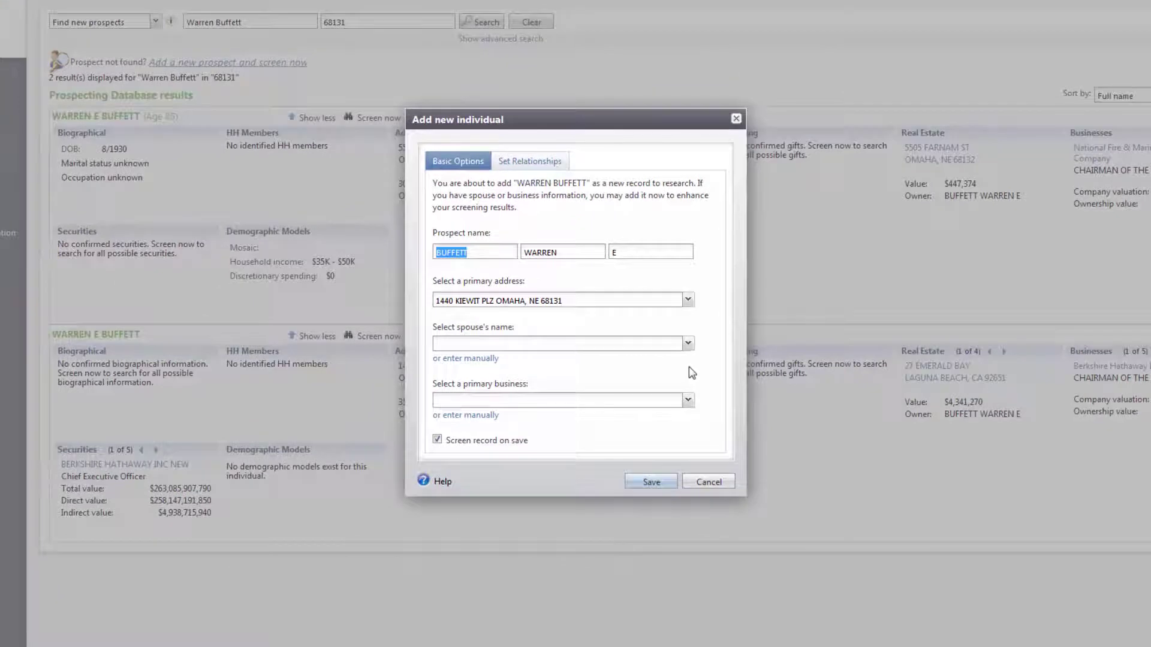
left_click(688, 300)
left_click(689, 317)
left_click(688, 343)
left_click(688, 343)
left_click(689, 401)
left_click(663, 432)
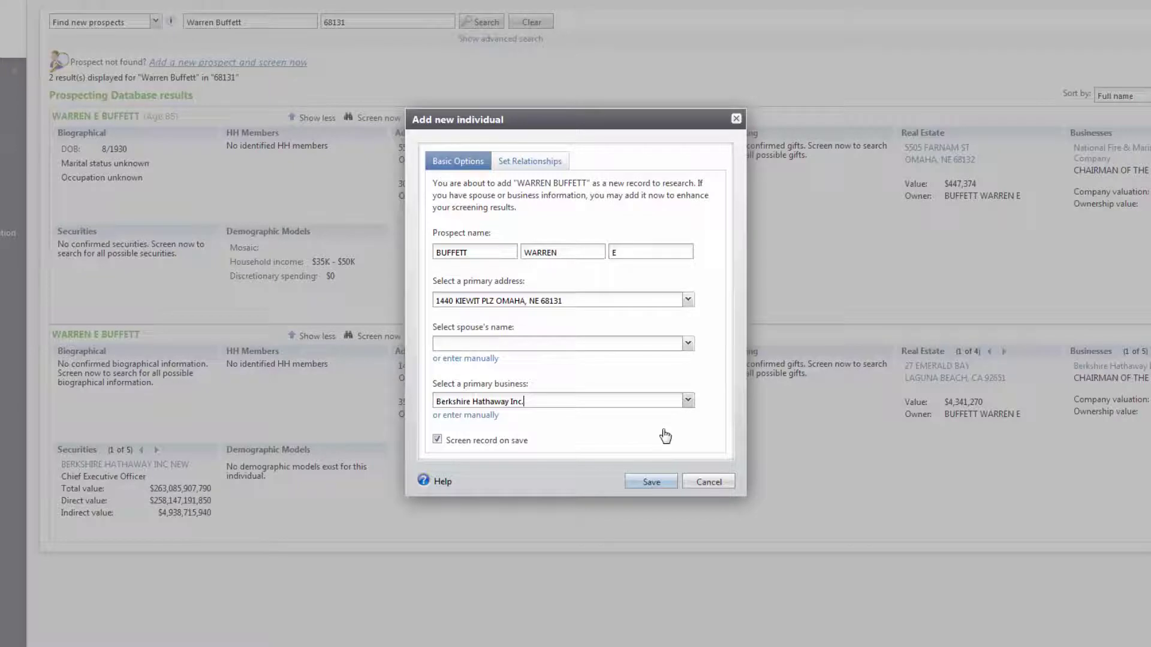
left_click(495, 358)
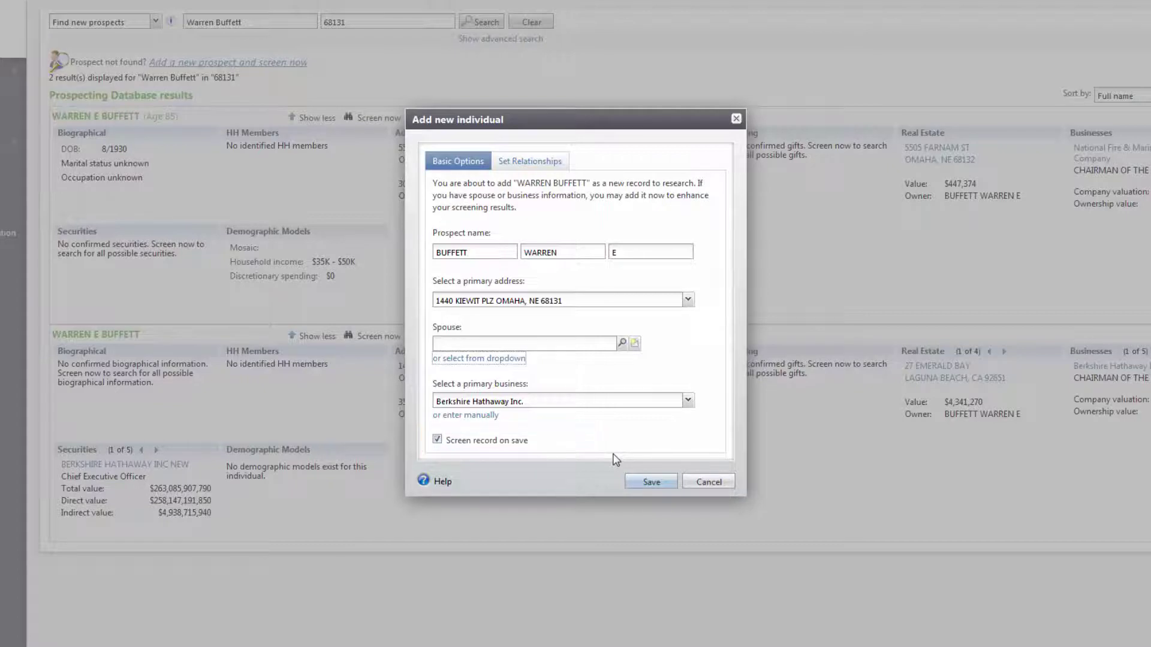
left_click(652, 490)
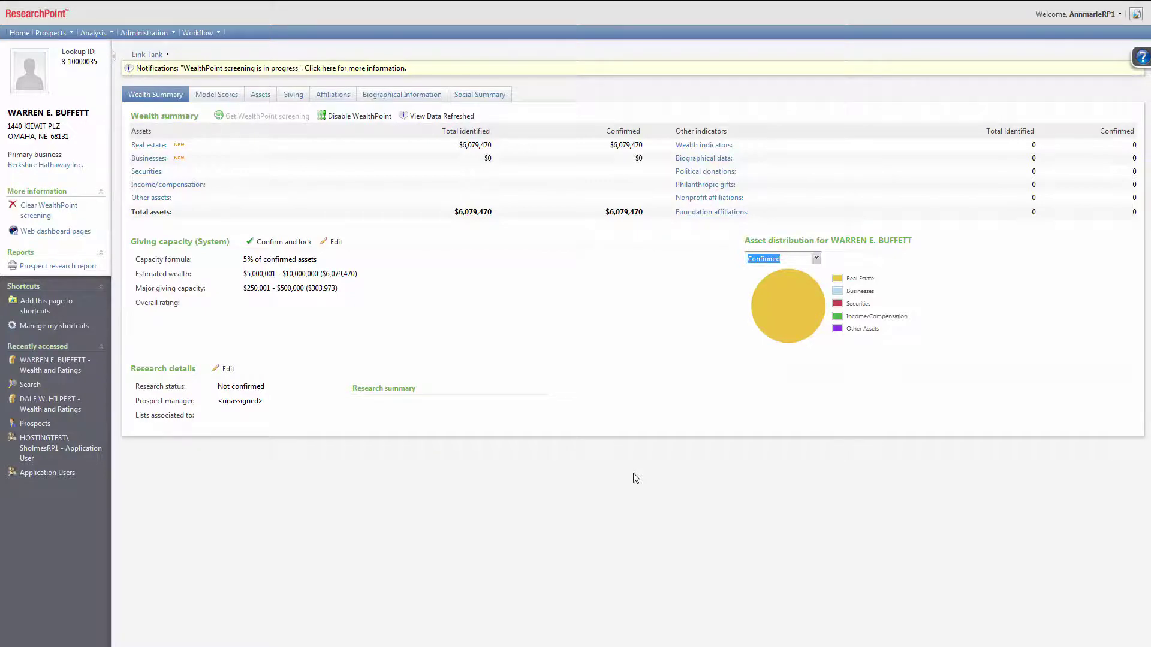
Review the new prospect's Biographical Information, Contact details and the Add contact options.
left_click(403, 96)
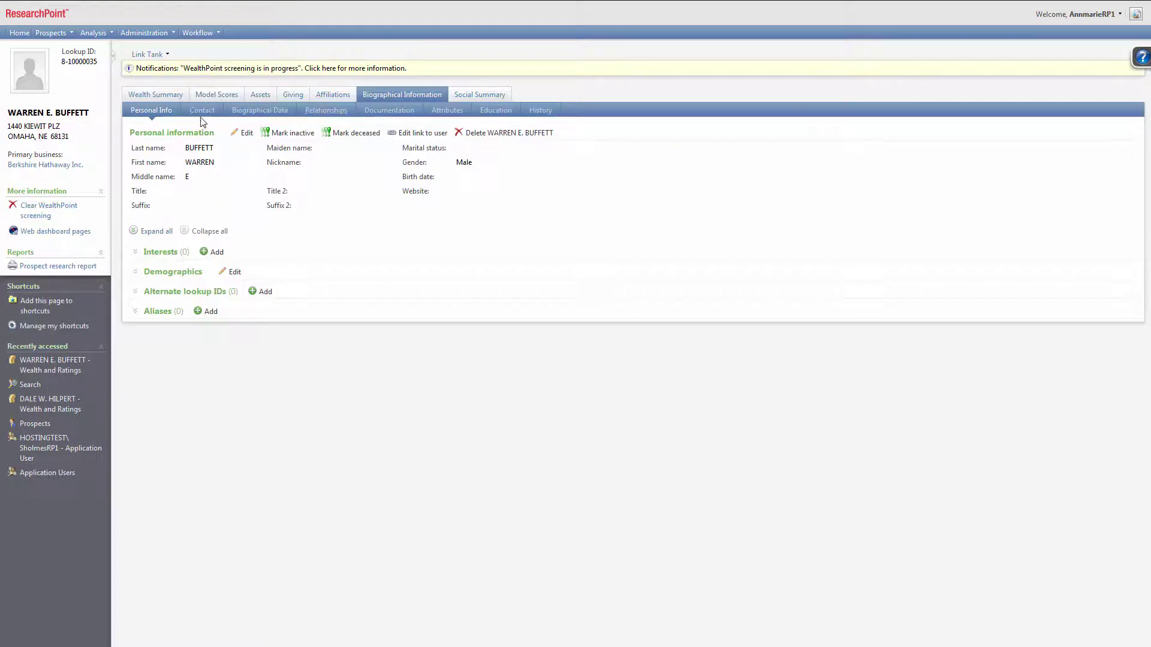
left_click(202, 115)
left_click(246, 133)
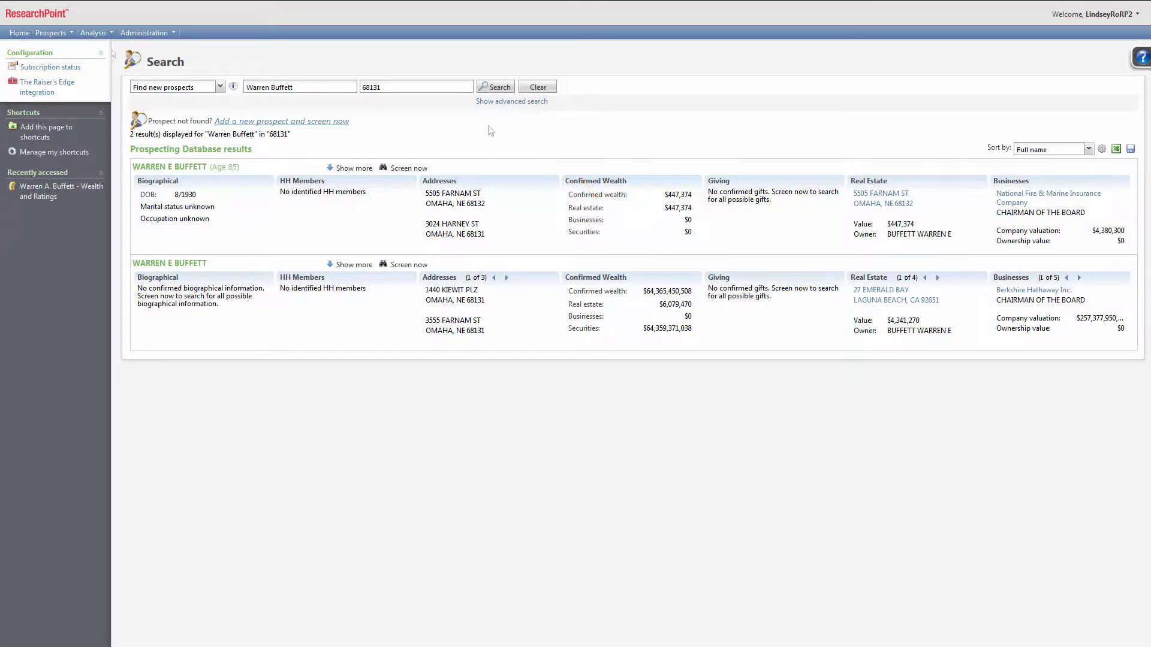
Run an advanced search with ZIP cleared, state NE and middle name A, getting 0 results.
left_click(513, 101)
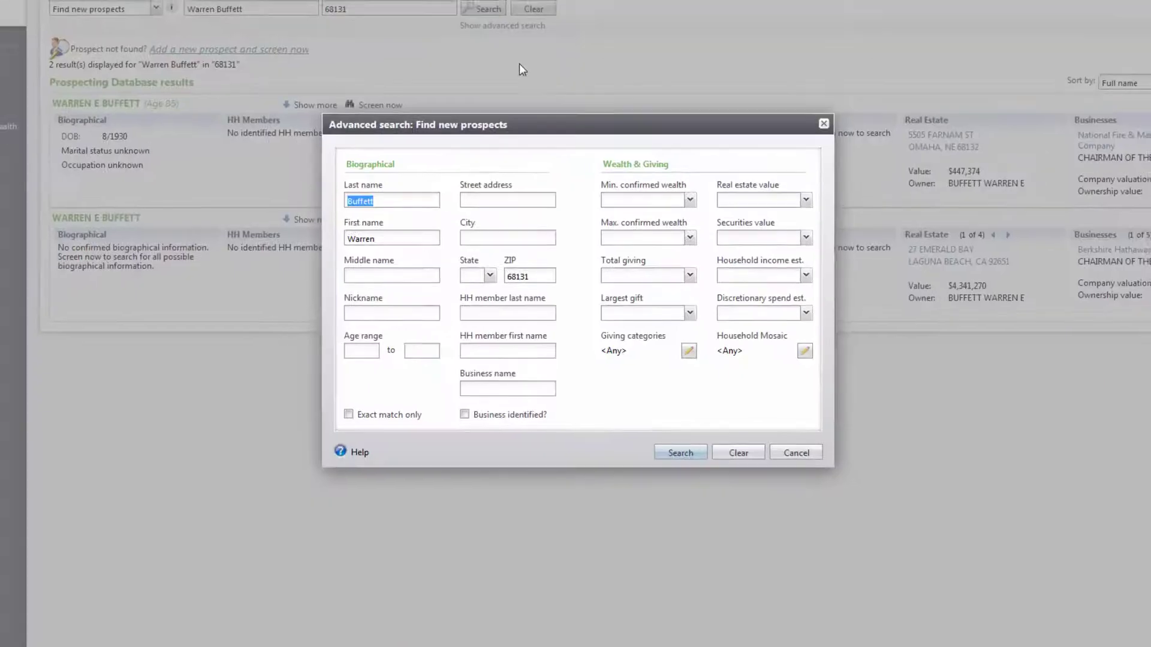
left_click_drag(535, 262, 504, 263)
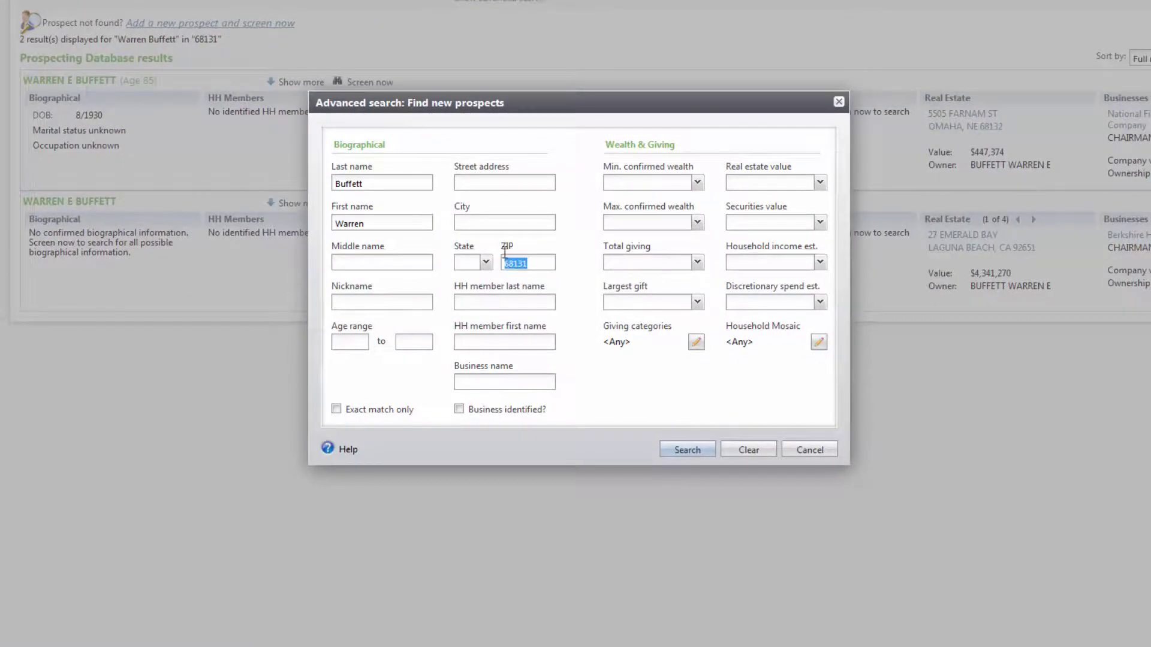
key("BackSpace")
left_click(486, 262)
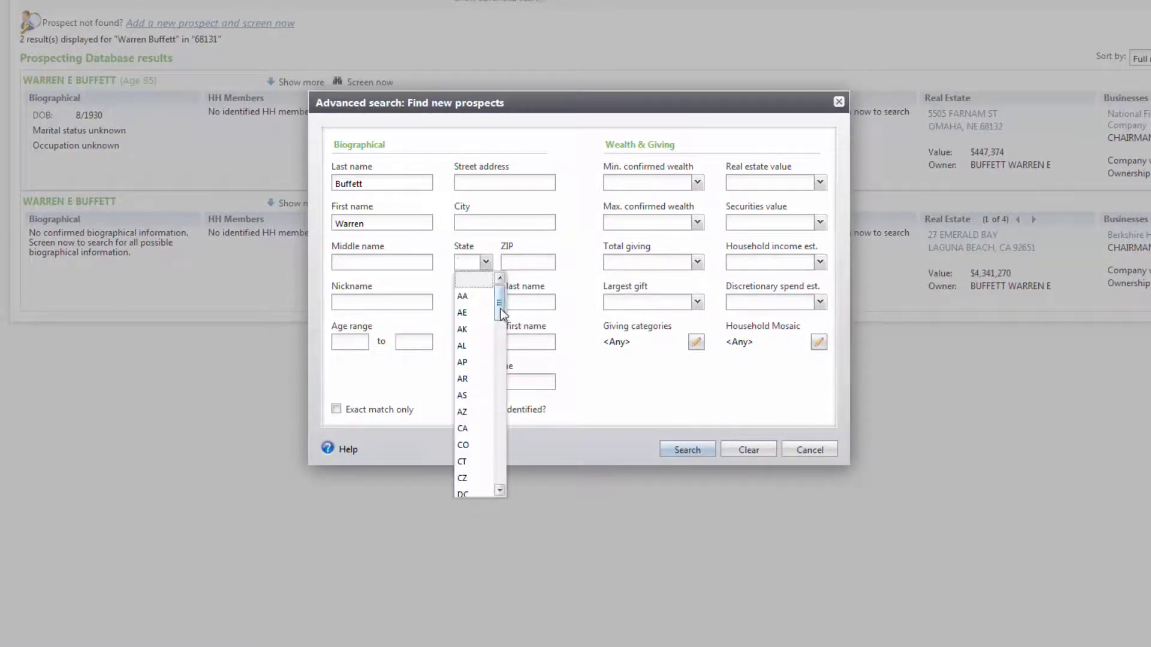
left_click_drag(502, 313, 501, 419)
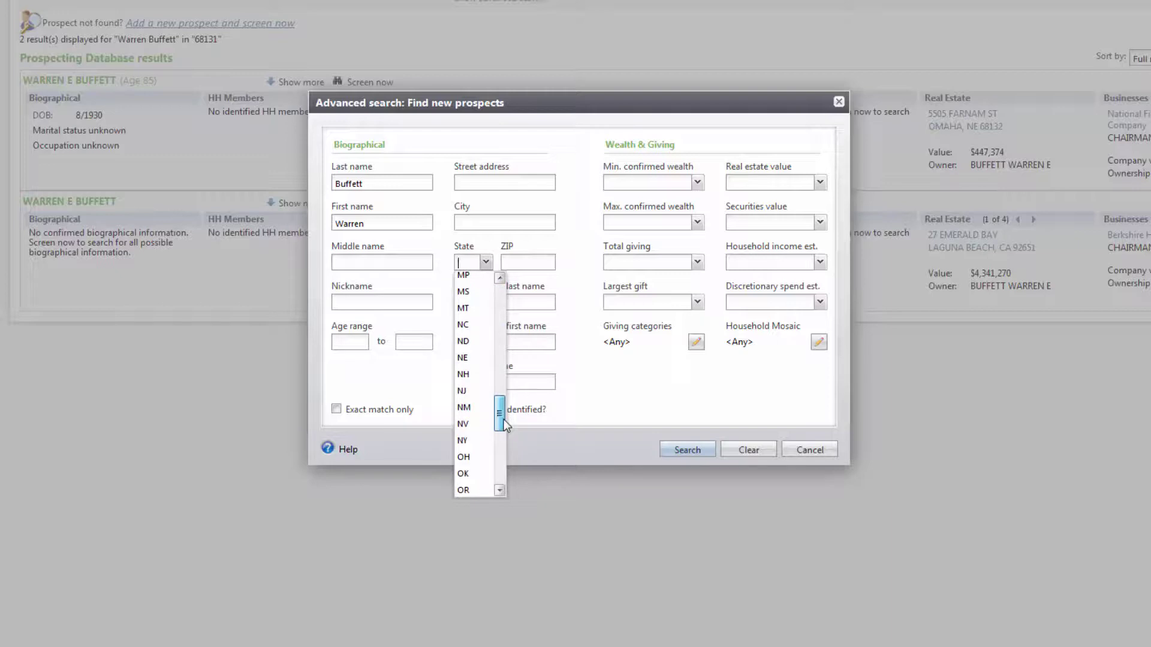
left_click(480, 362)
left_click(387, 262)
type("A")
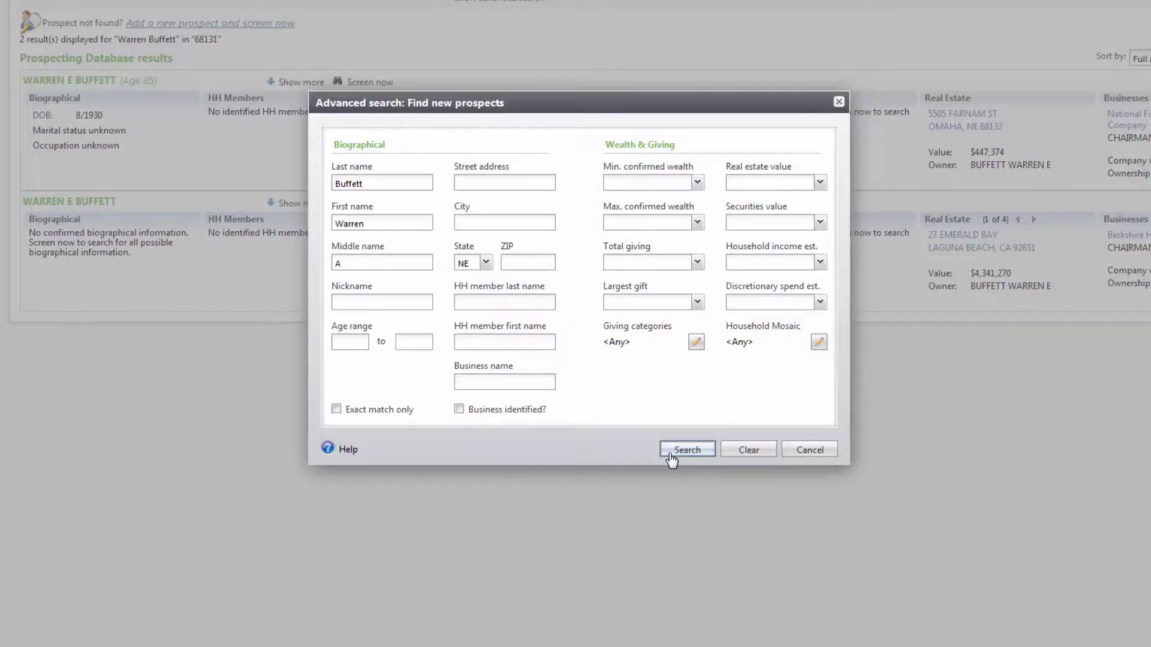
left_click(672, 453)
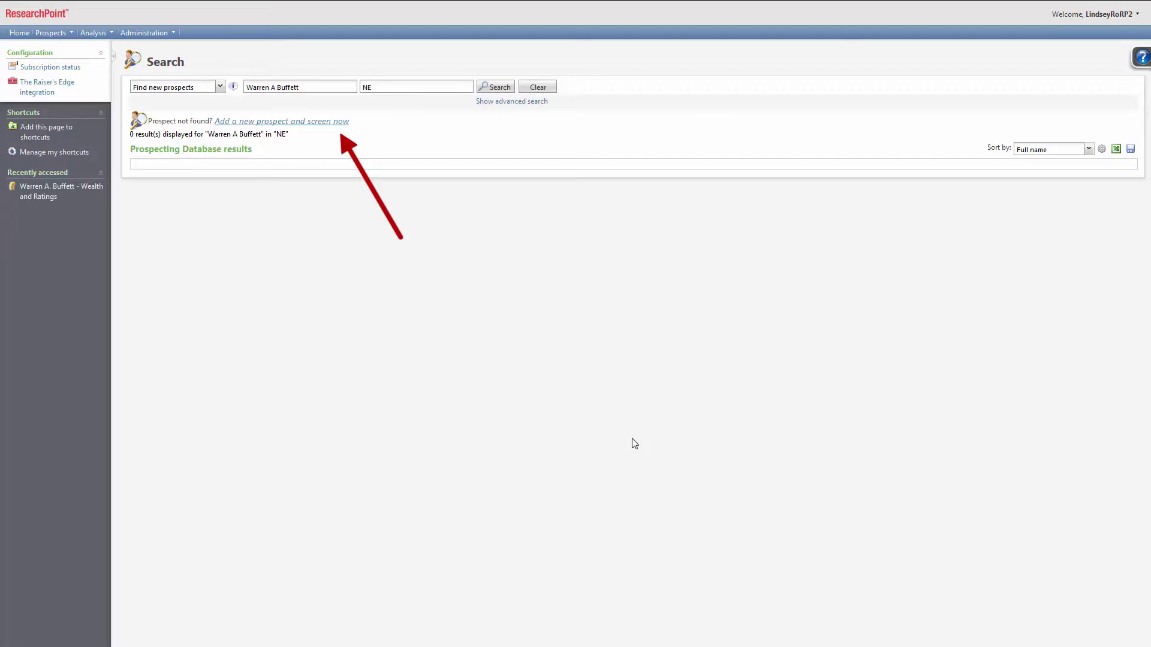
left_click(335, 123)
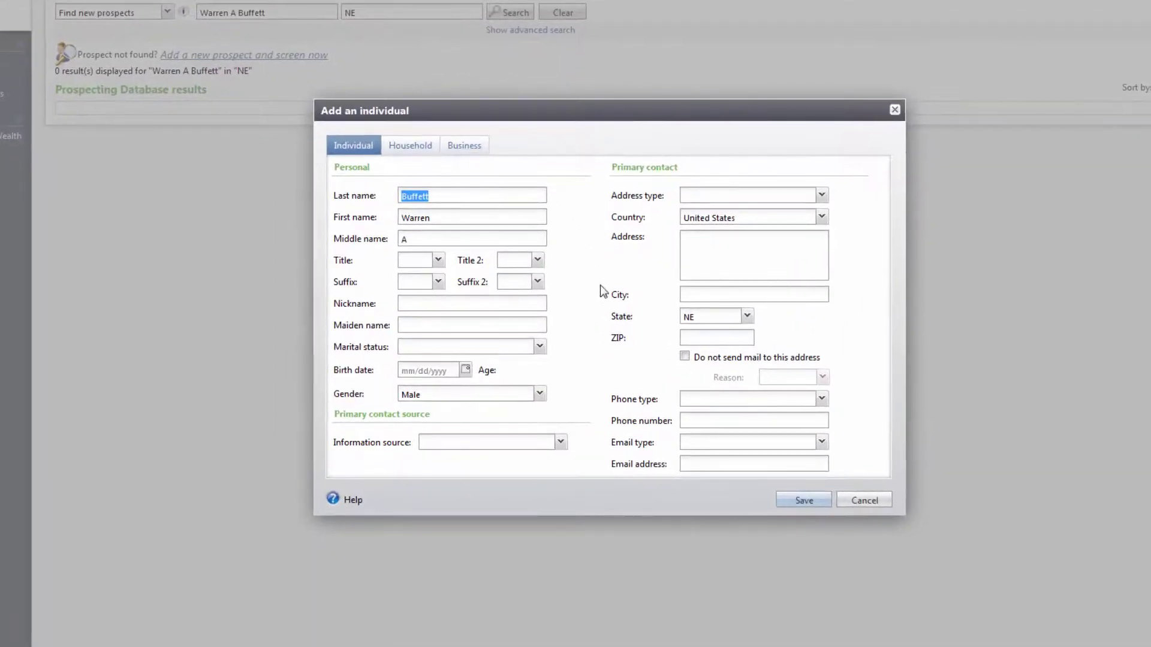
left_click(540, 346)
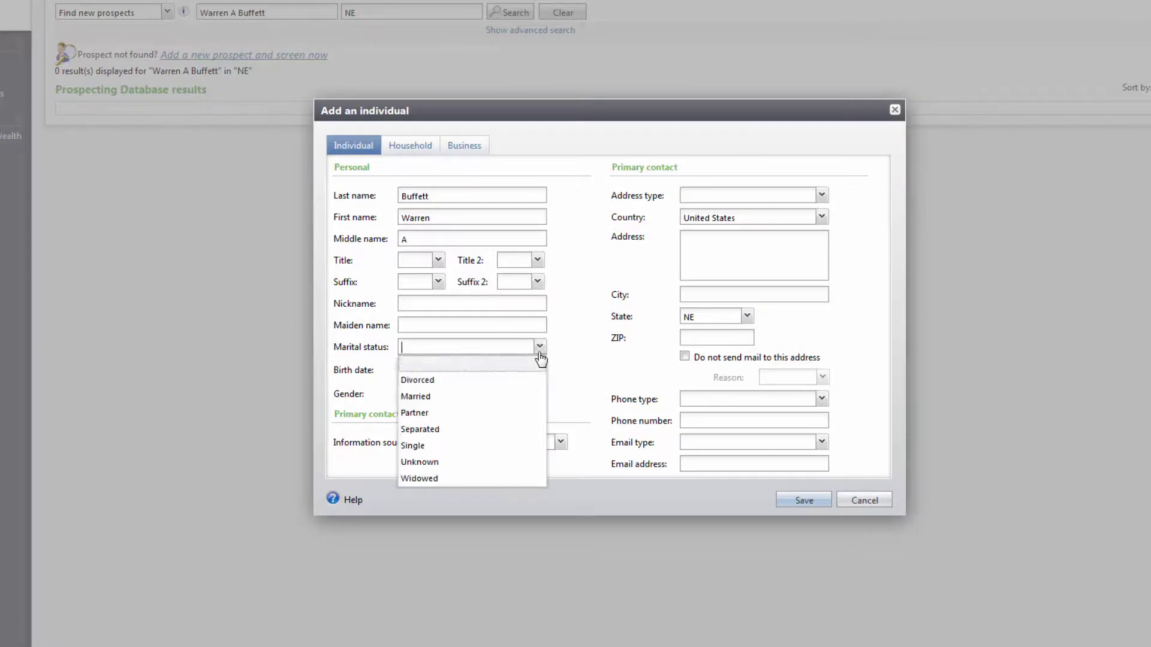
left_click(527, 394)
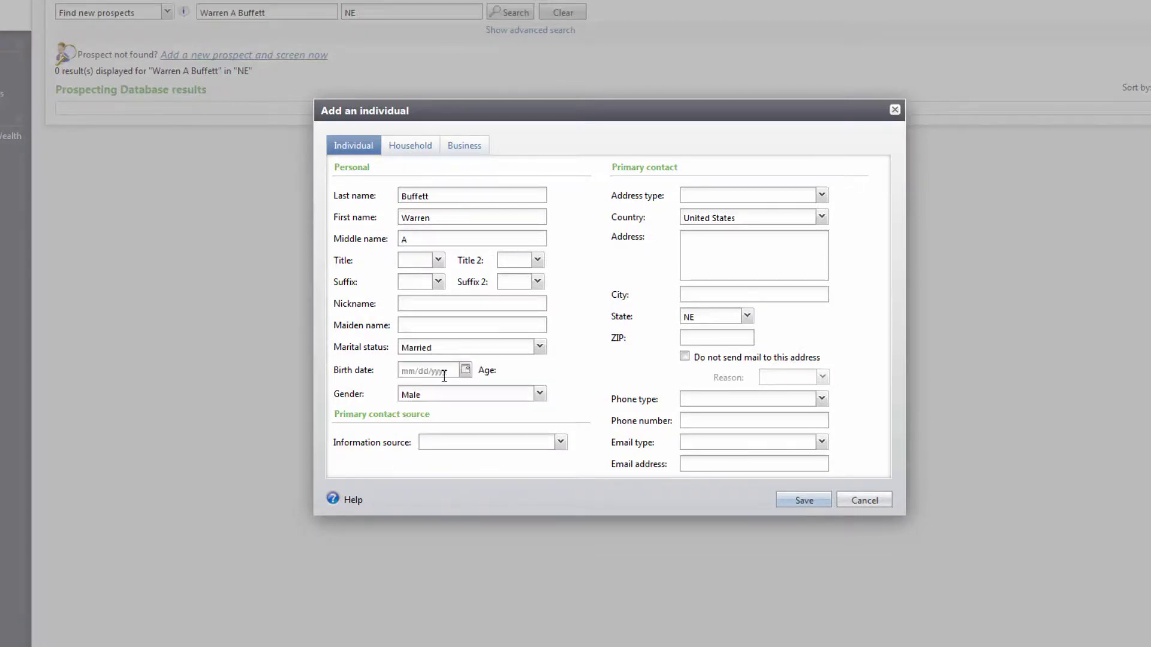
left_click(444, 375)
type("01/19/1949")
left_click(684, 463)
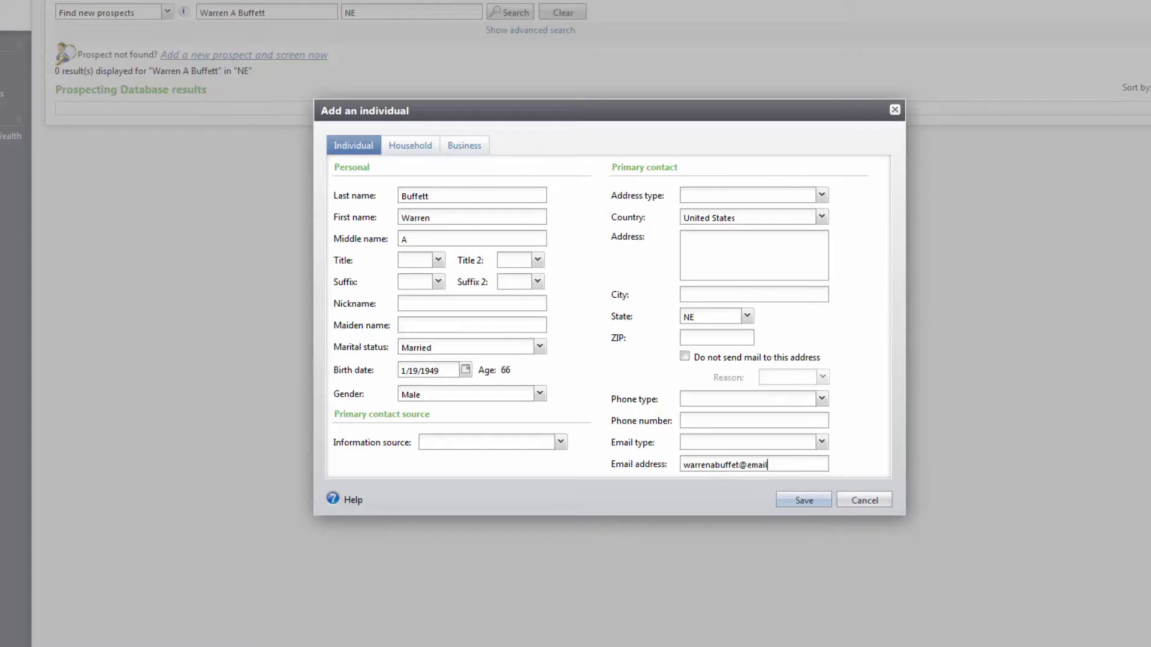
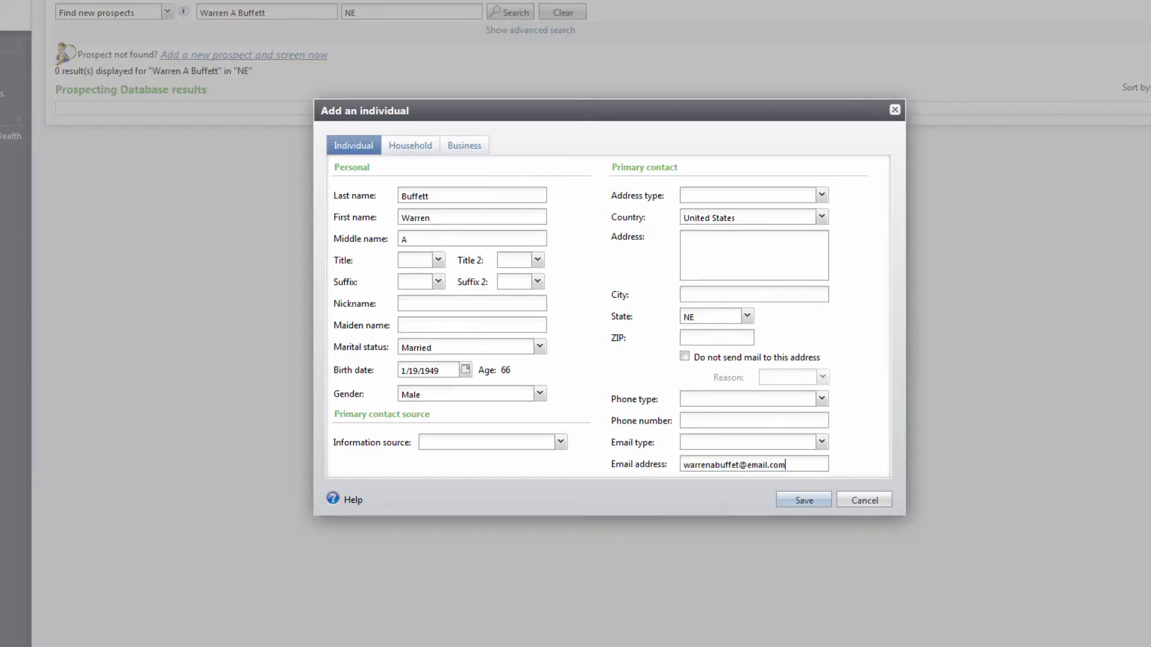